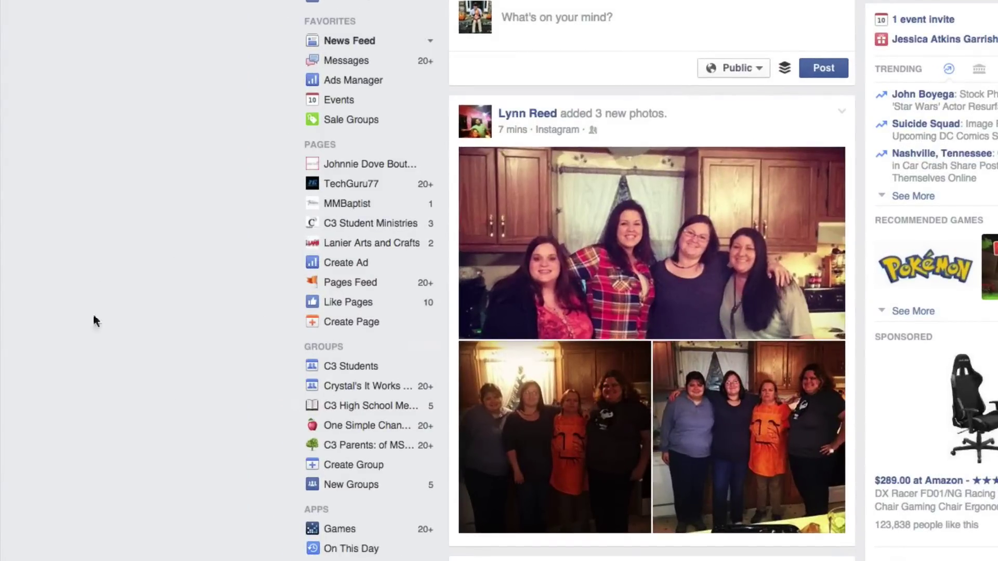
Step: Open the full list of your groups and start a new group
scroll(213, 442, "down", 1)
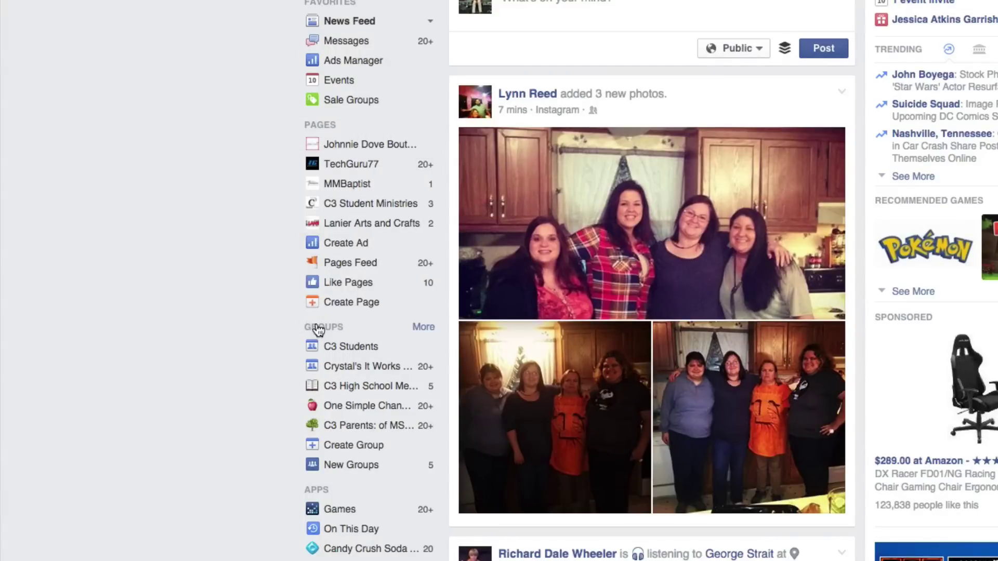
left_click(431, 329)
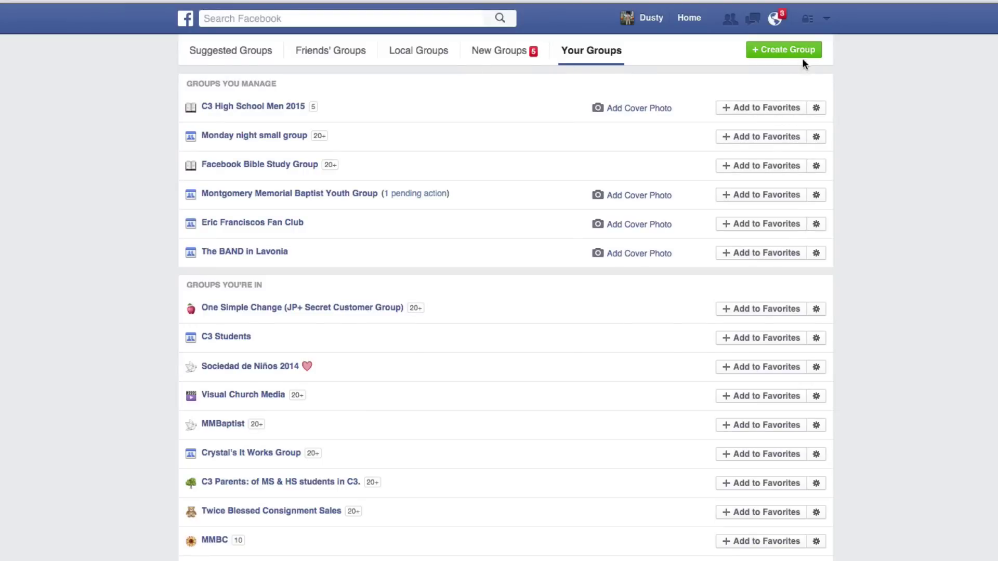
left_click(772, 51)
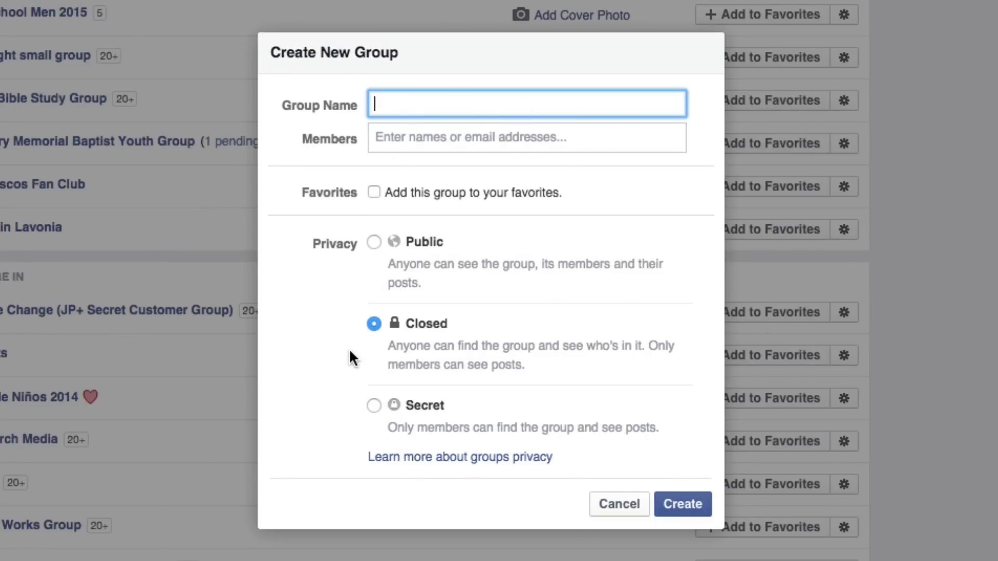
Step: Name the group GuruNation and add one friend from the suggestions as a member
type("GuruNation")
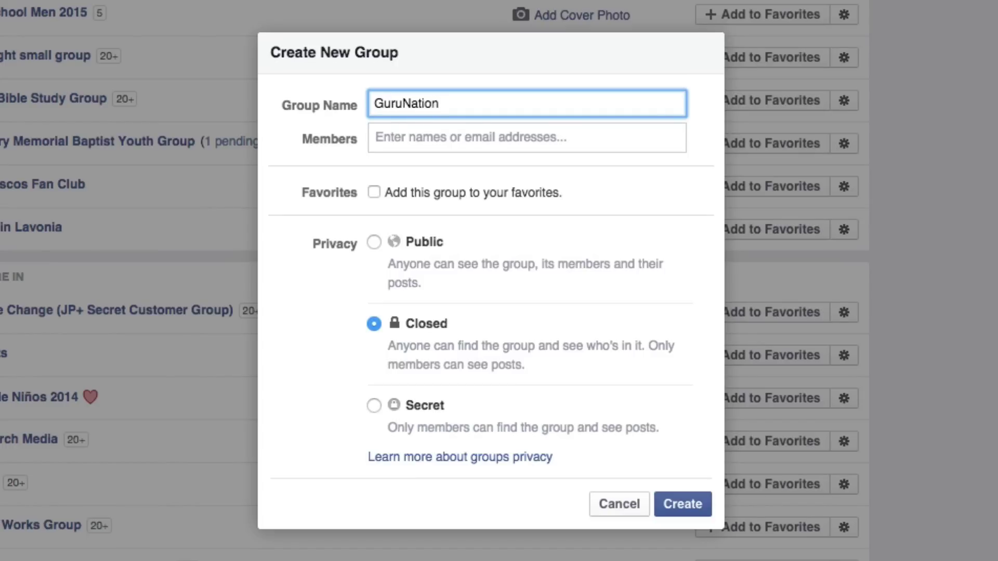
key("Tab")
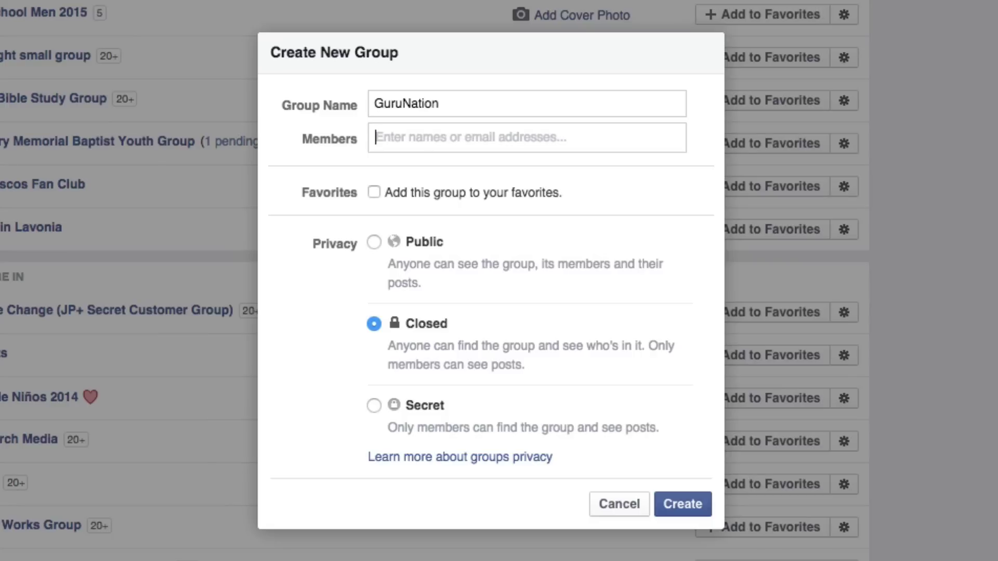
type("Johnnie")
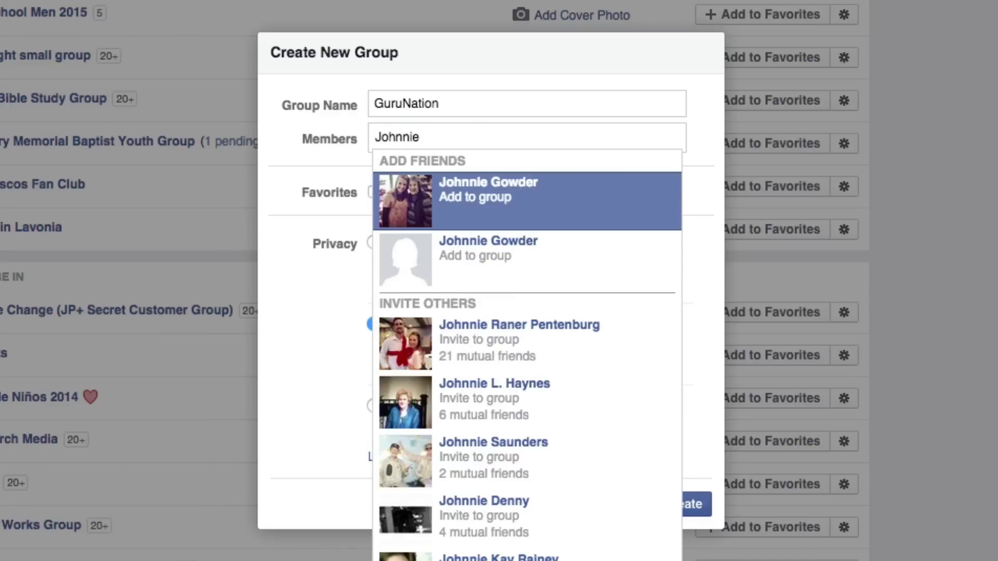
key("BackSpace")
key("BackSpace")
key("BackSpace")
key("BackSpace")
key("BackSpace")
key("BackSpace")
key("BackSpace")
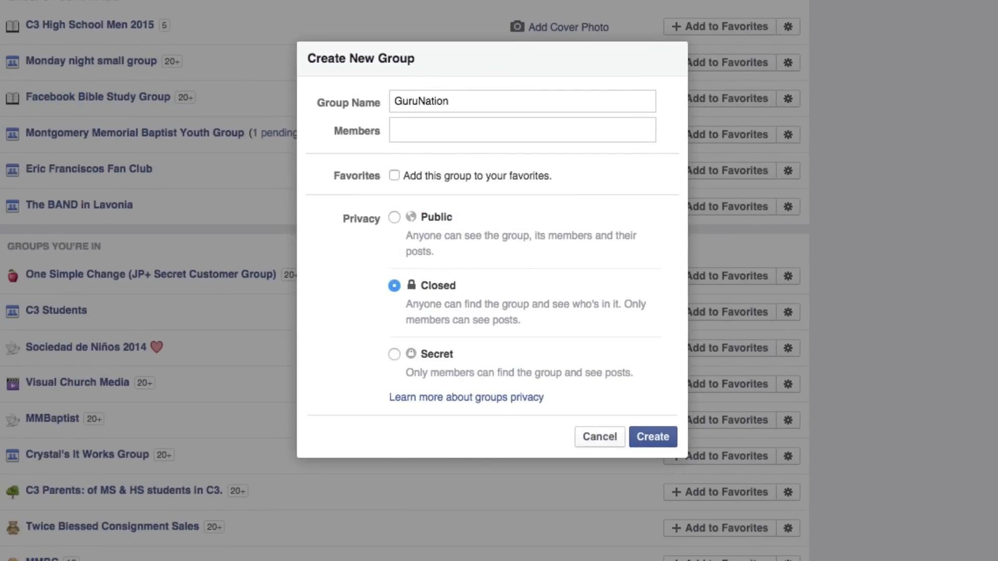
type("Johnn")
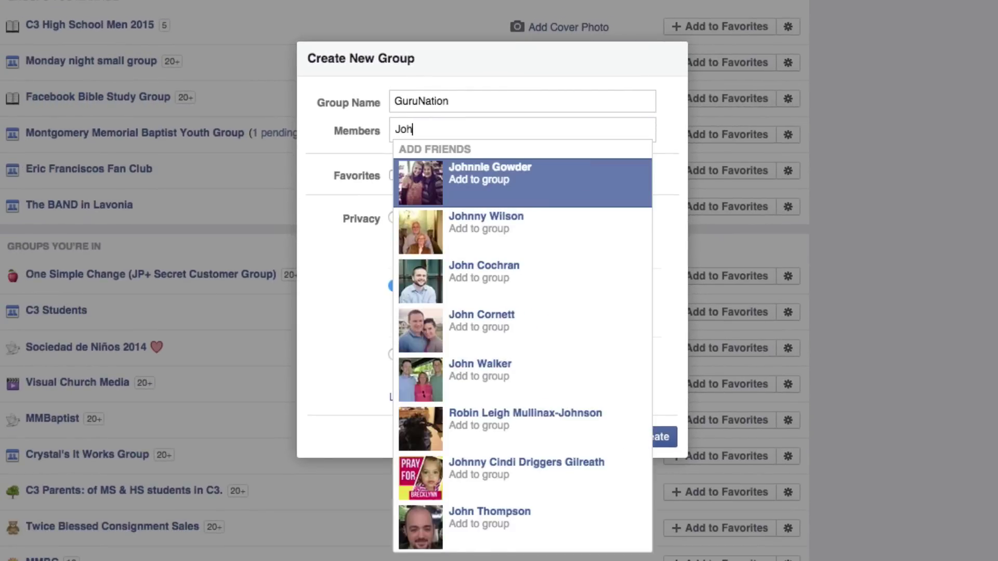
left_click(585, 188)
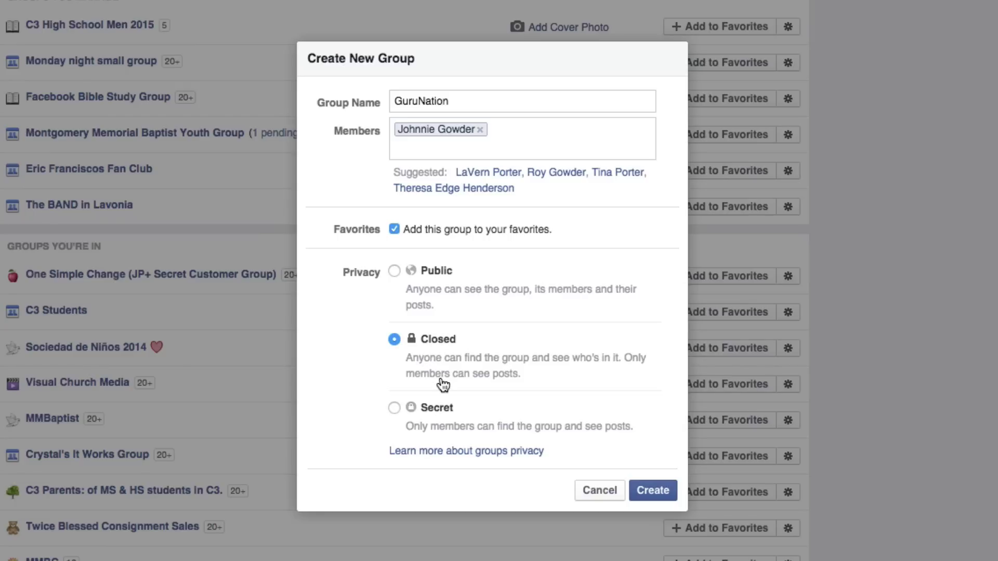
Step: Try Secret and Public privacy, settle on Closed, and create the group
left_click(395, 408)
left_click(395, 269)
left_click(394, 340)
left_click(653, 497)
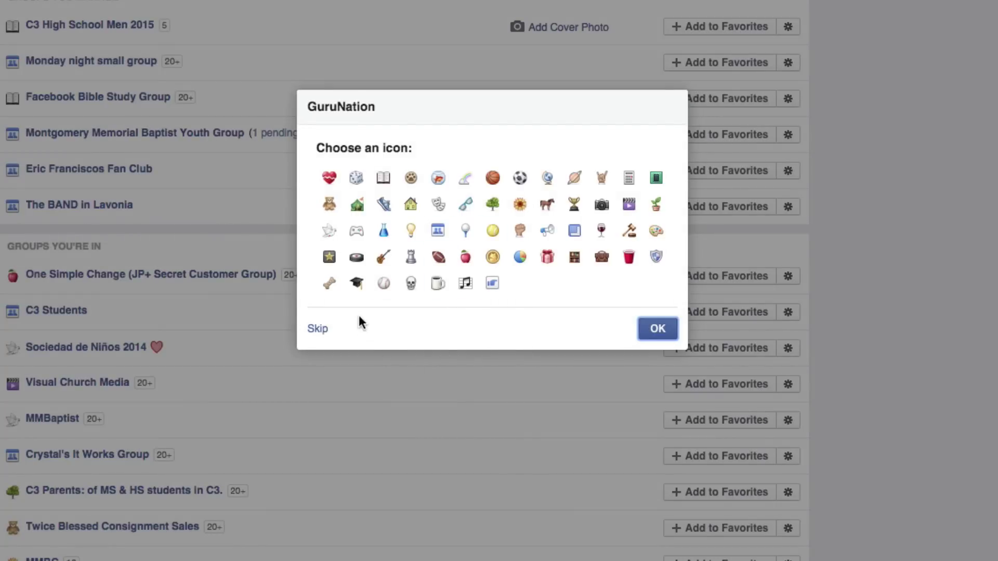
Step: Choose the bone icon for GuruNation and confirm it
left_click(330, 293)
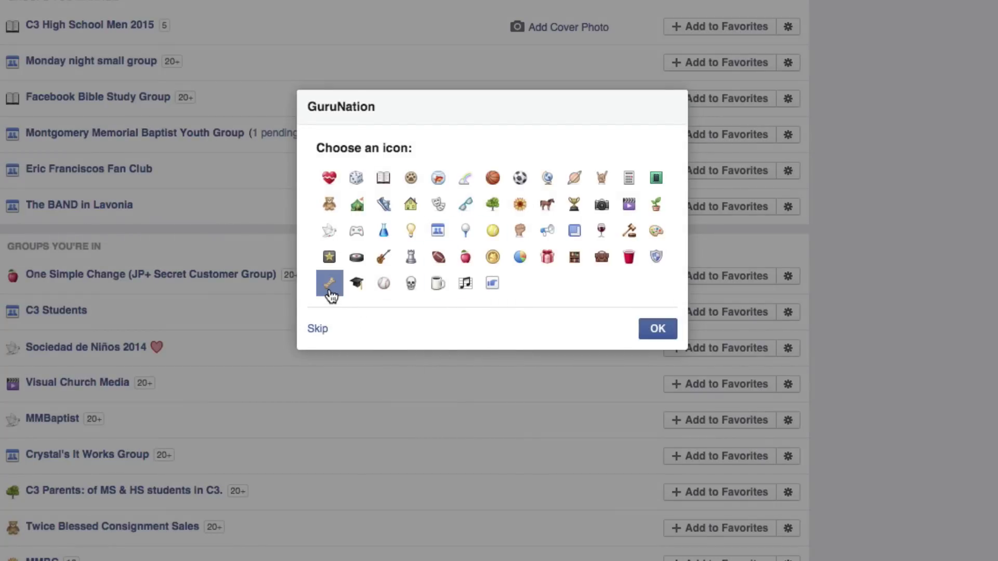
left_click(658, 329)
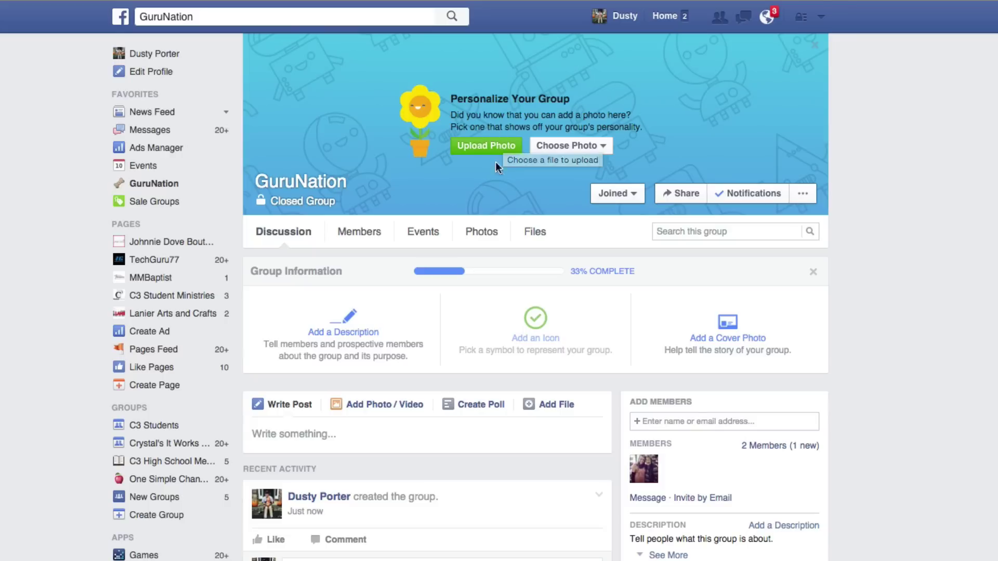
left_click(601, 148)
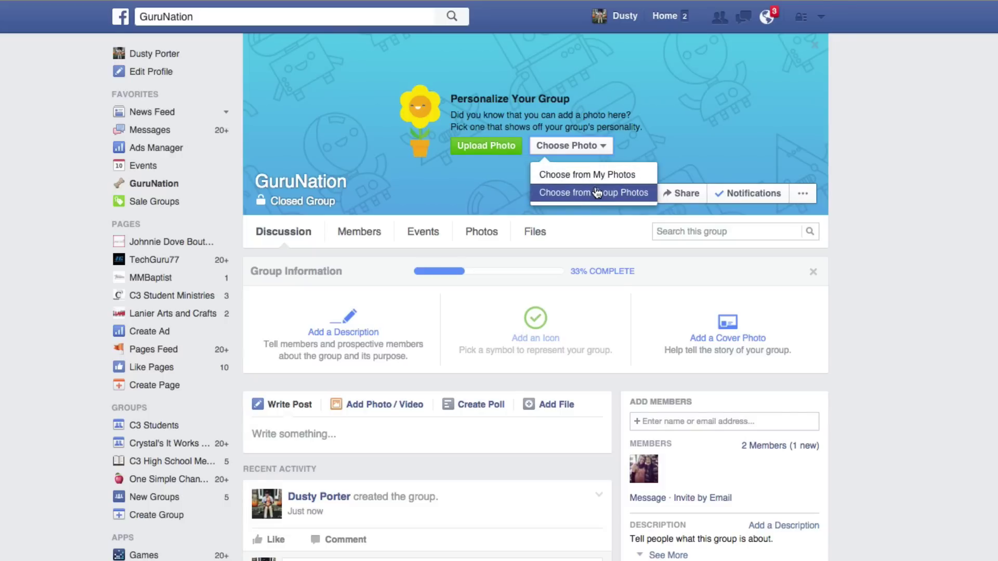
left_click(505, 185)
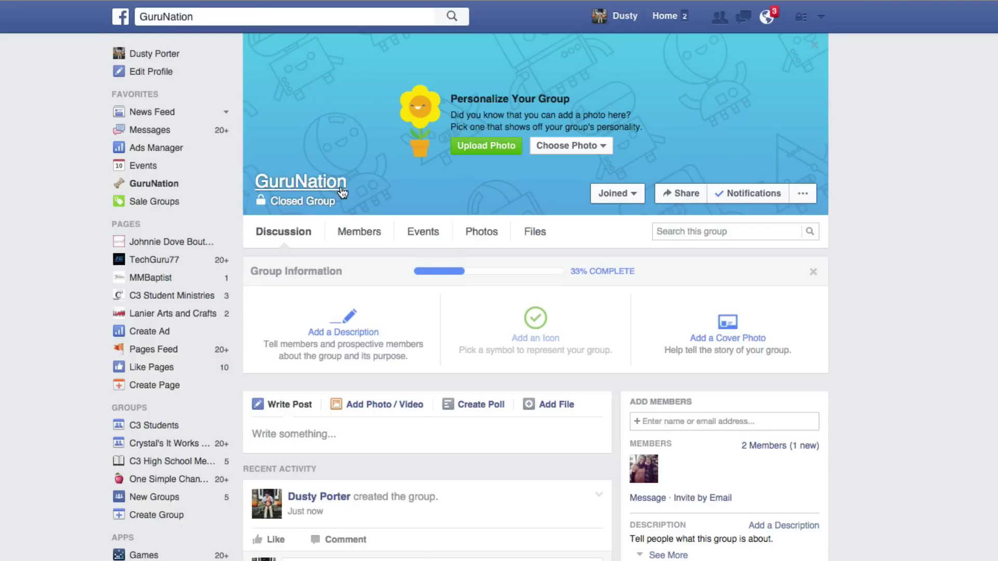
mouse_move(310, 205)
mouse_move(632, 200)
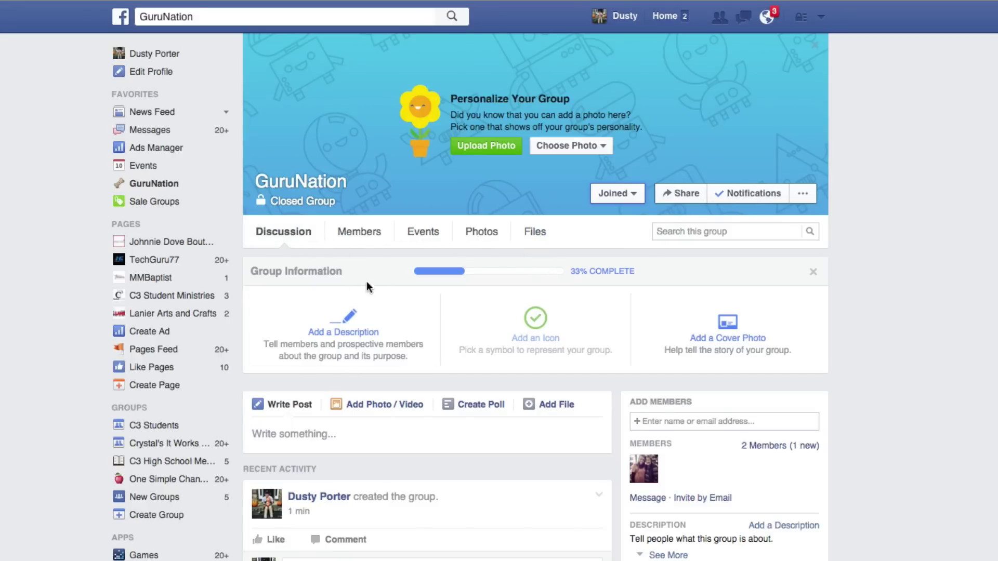
Step: Check the Members, Events, Photos and Files sections, cancelling a new event, then return to Discussion
left_click(365, 238)
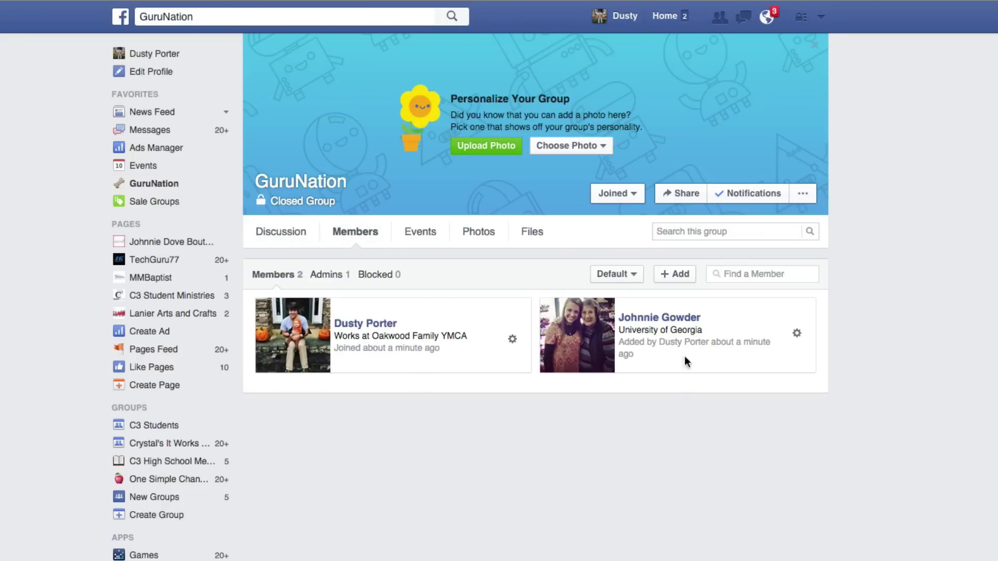
left_click(418, 238)
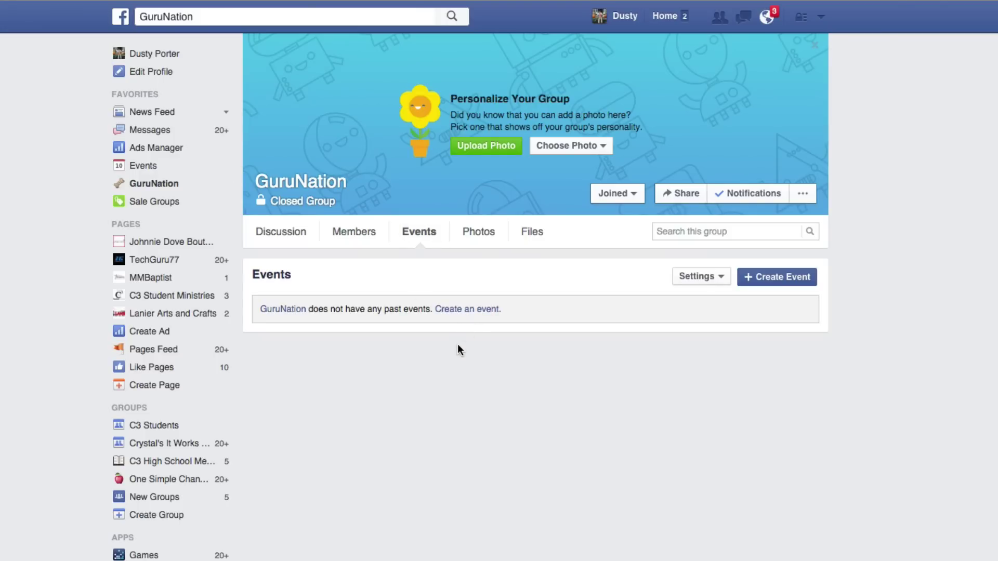
left_click(465, 308)
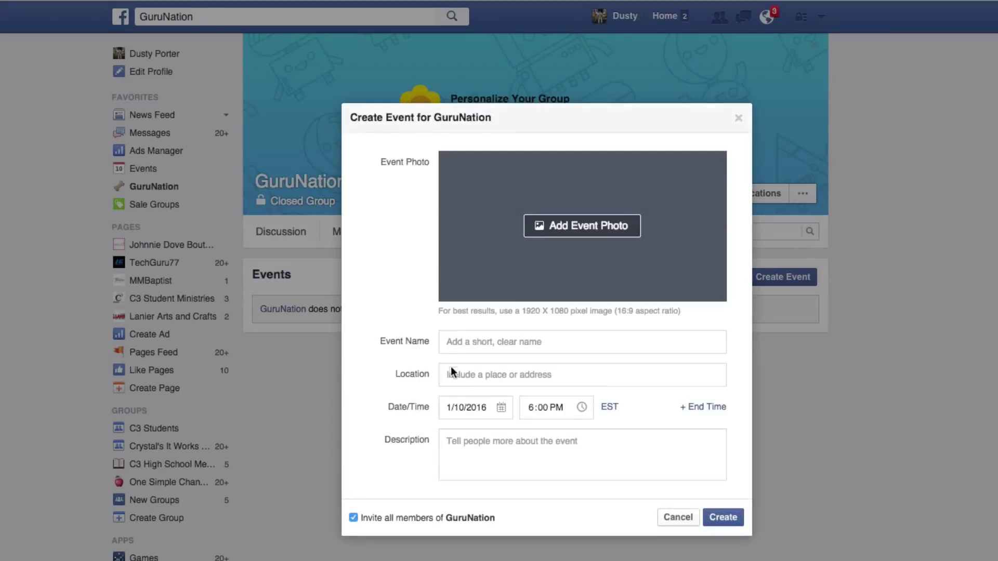
left_click(676, 518)
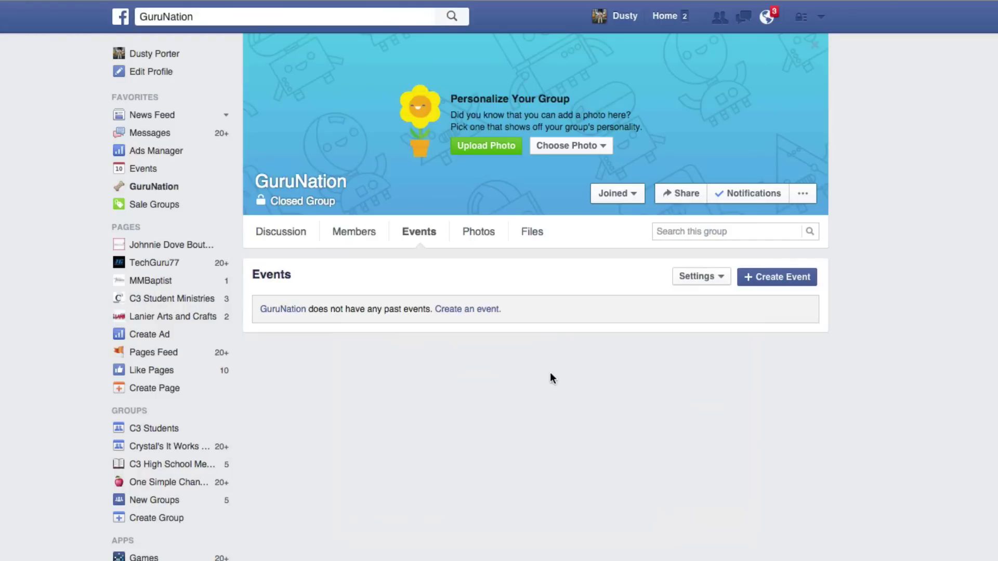
left_click(477, 235)
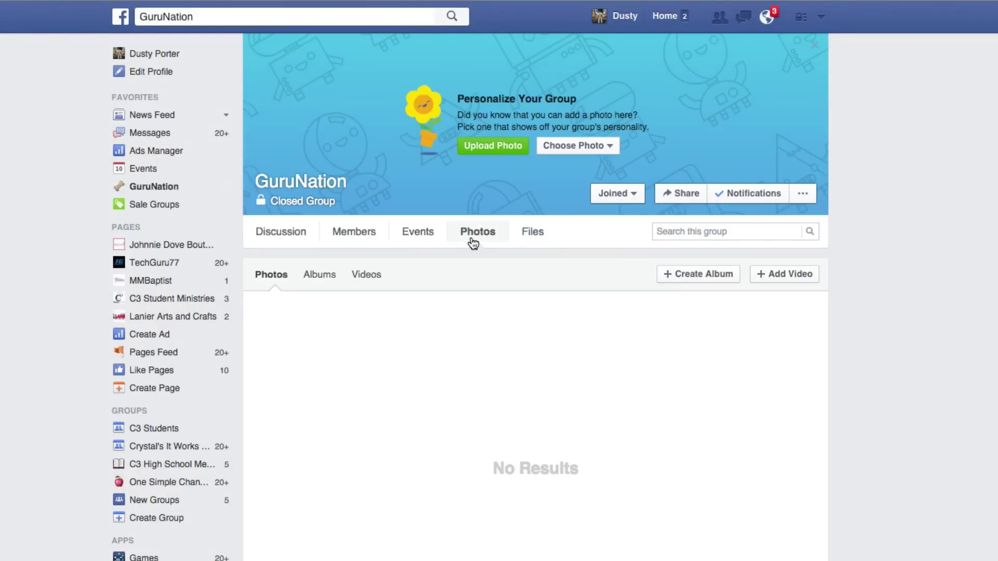
left_click(528, 234)
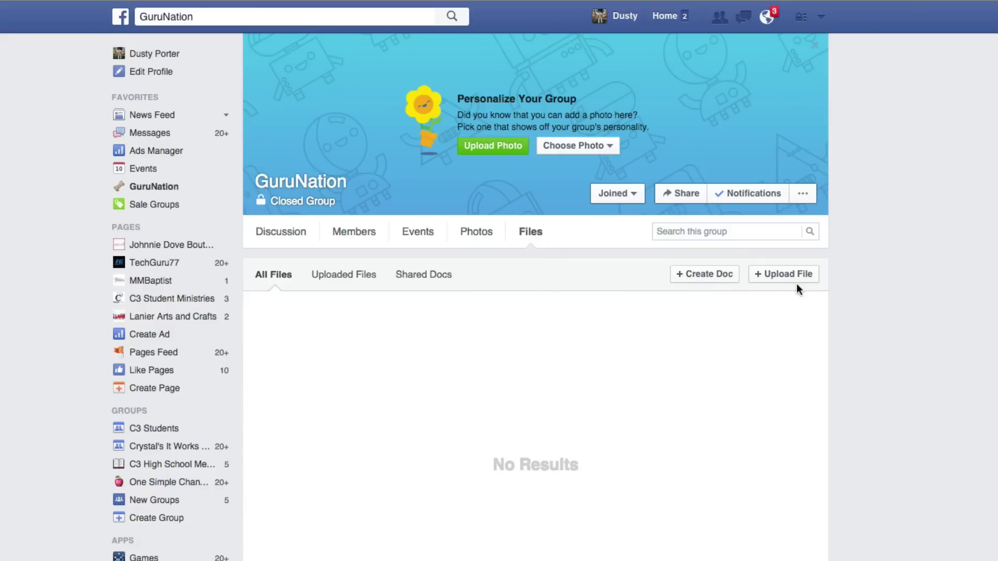
left_click(279, 238)
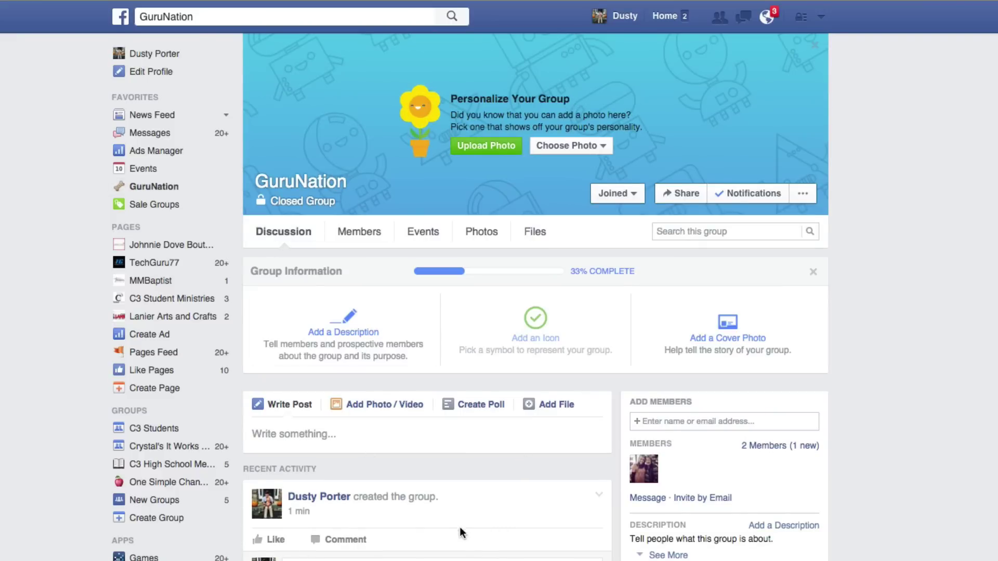
Step: Open the composer's Add File form, then click into the Add Members name box
scroll(458, 555, "down", 2)
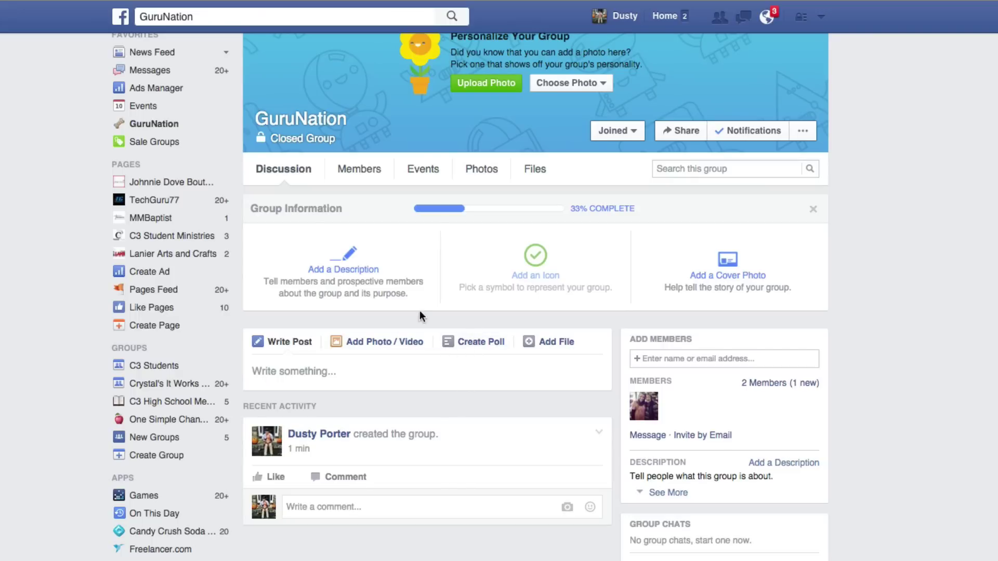
left_click(545, 354)
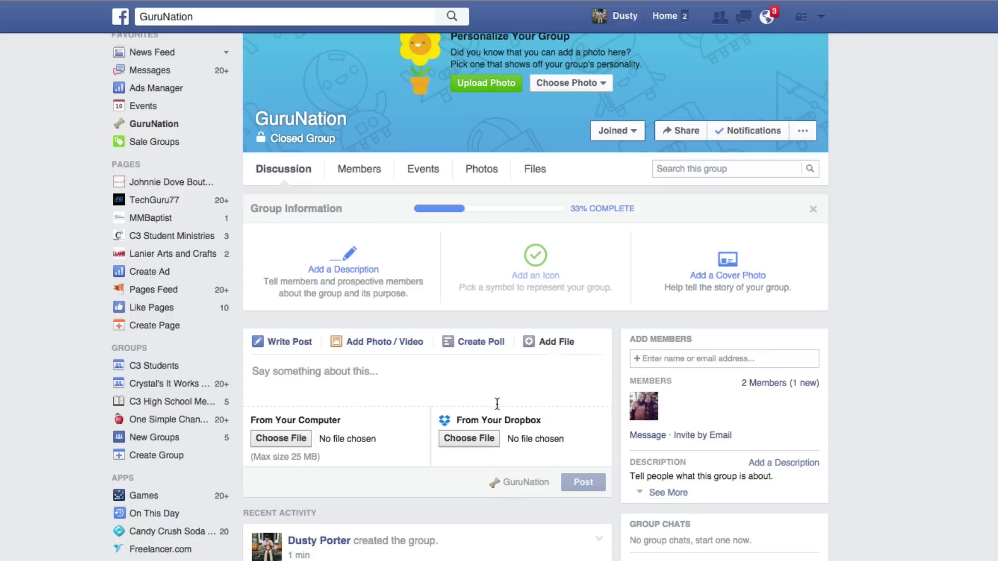
scroll(372, 417, "down", 1)
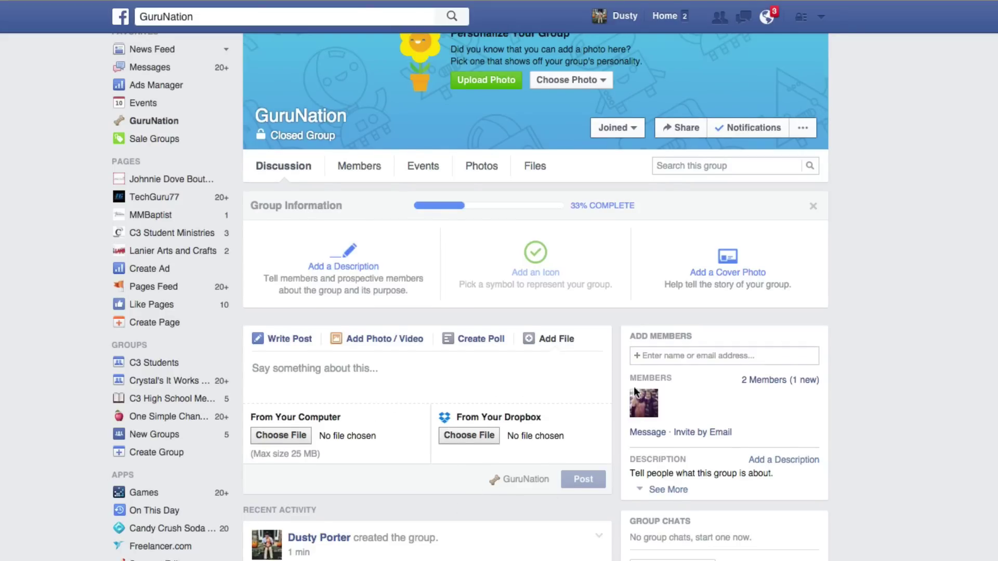
left_click_drag(631, 335, 705, 337)
left_click(658, 358)
scroll(750, 514, "down", 1)
scroll(579, 474, "down", 1)
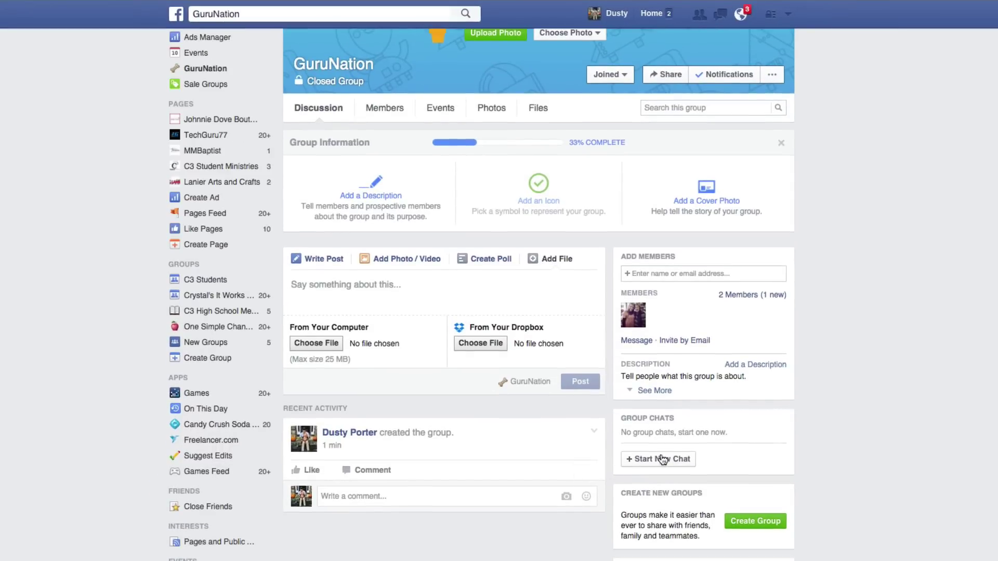
left_click(660, 458)
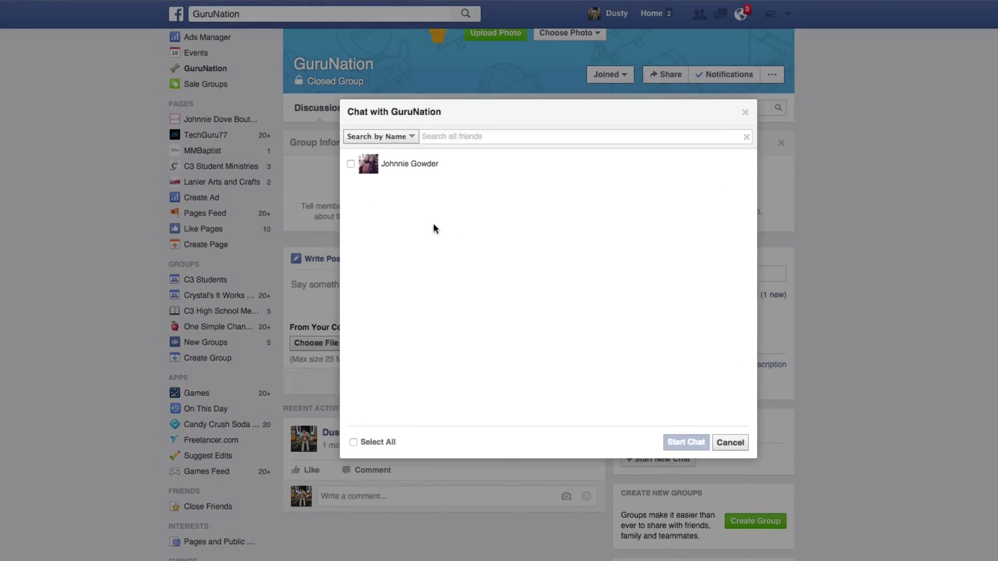
left_click(351, 164)
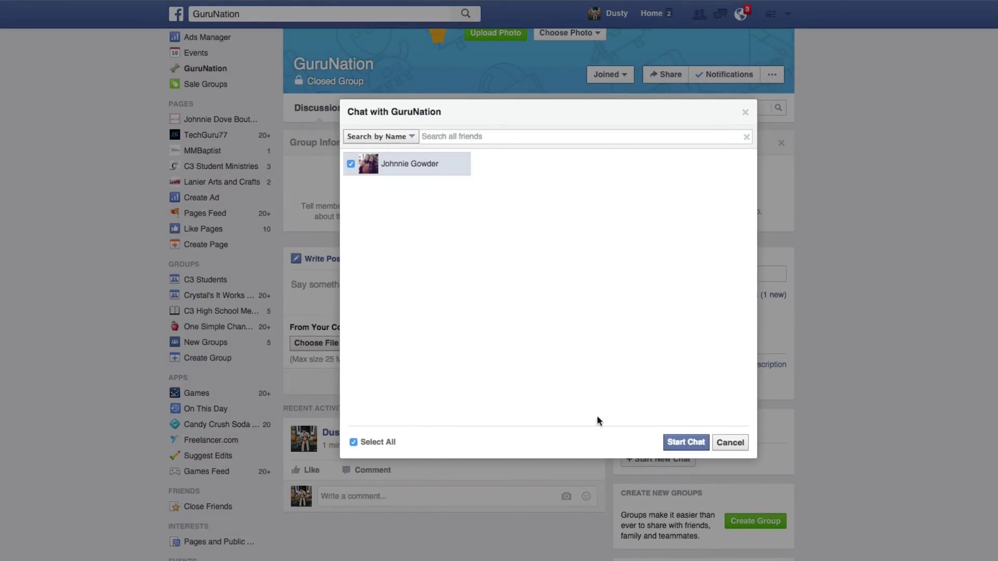
left_click(351, 164)
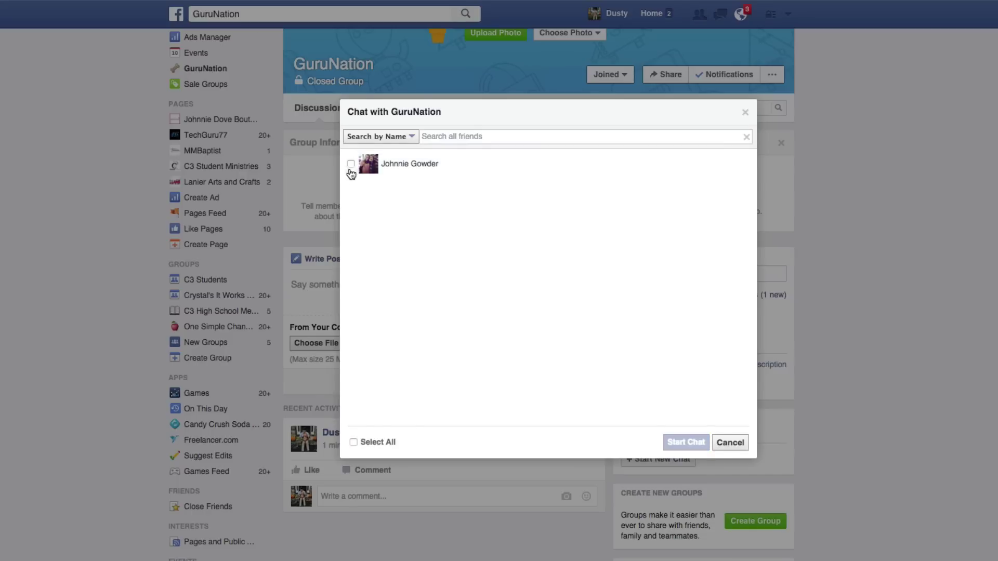
left_click(733, 444)
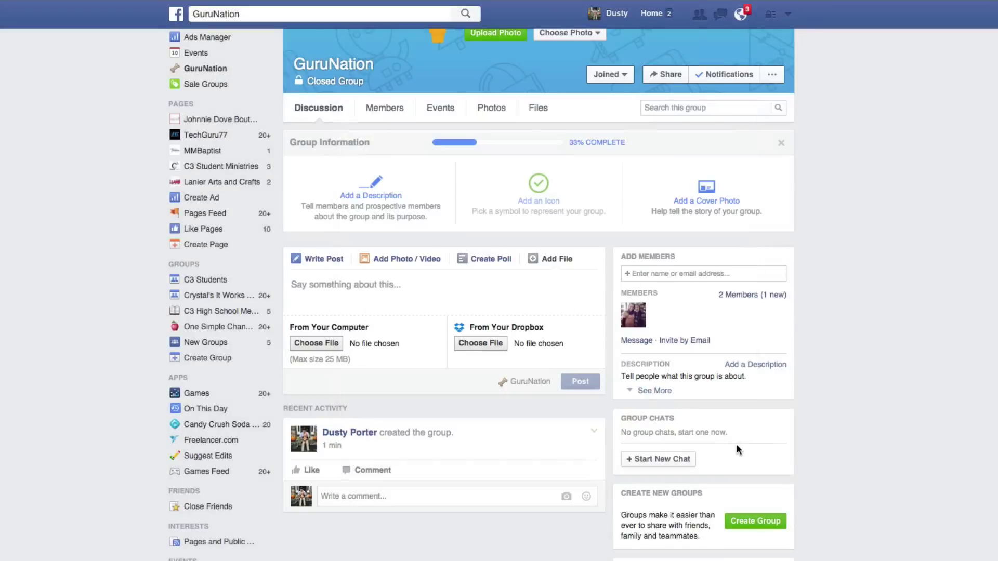
scroll(503, 440, "down", 2)
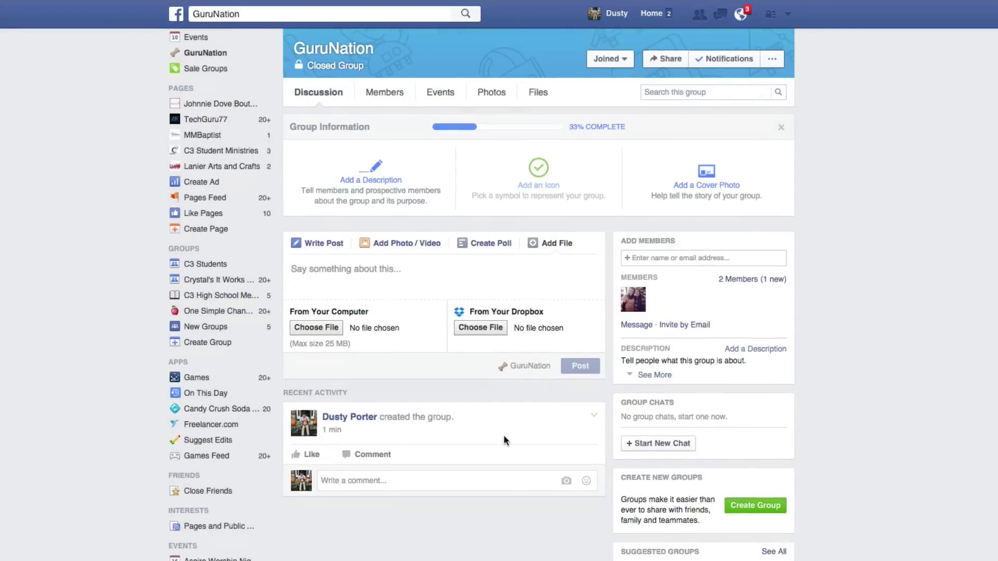
scroll(503, 437, "up", 5)
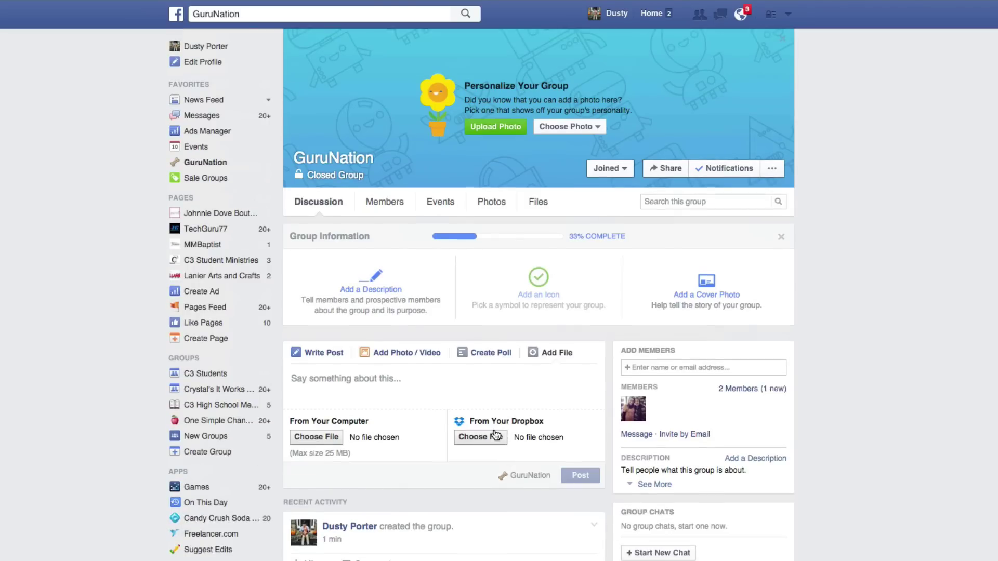
Step: Enter 'Describe The Group' as the group description and save it
left_click(391, 296)
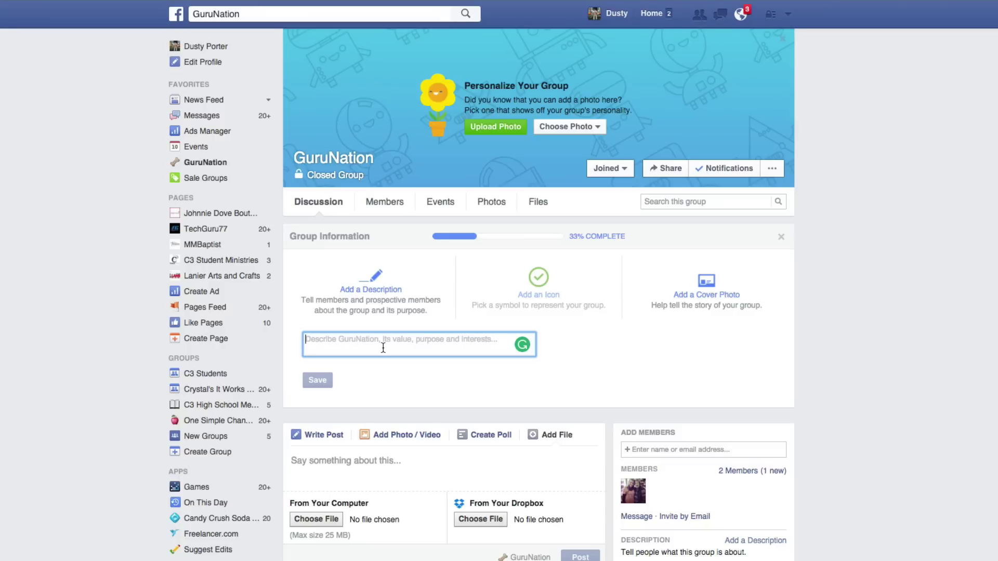
type("Descri")
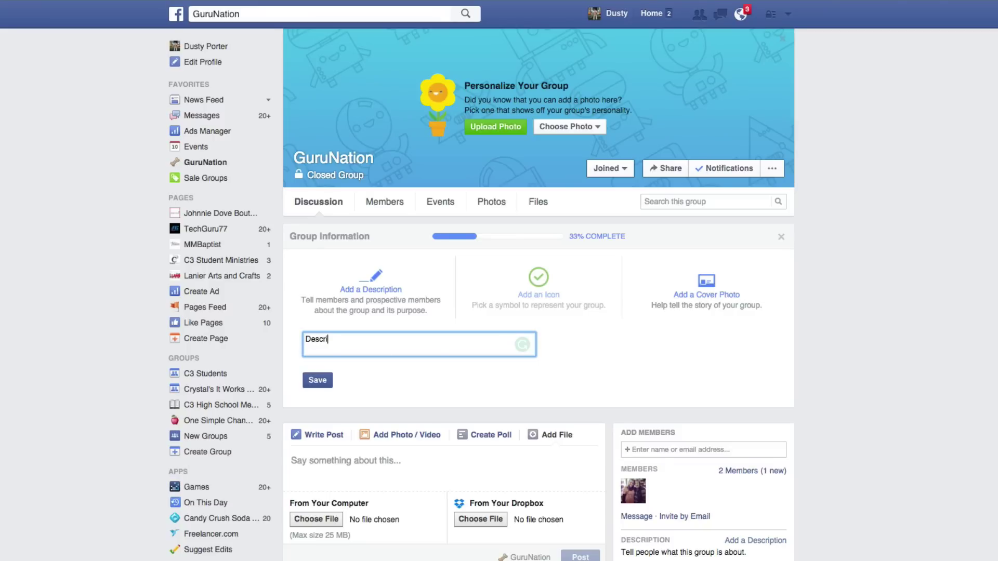
type("be The Grou")
key("BackSpace")
key("BackSpace")
key("BackSpace")
type("roup")
left_click(319, 381)
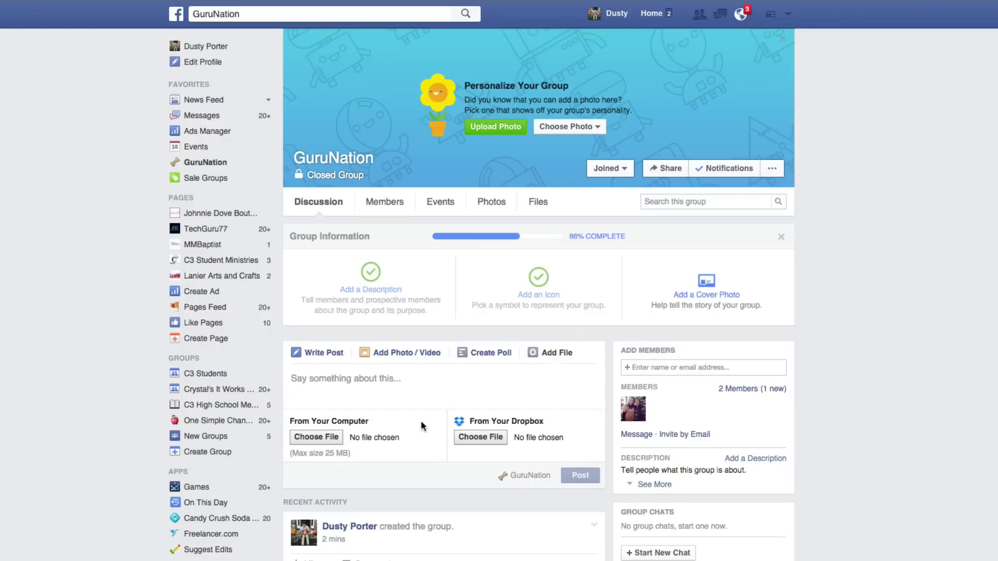